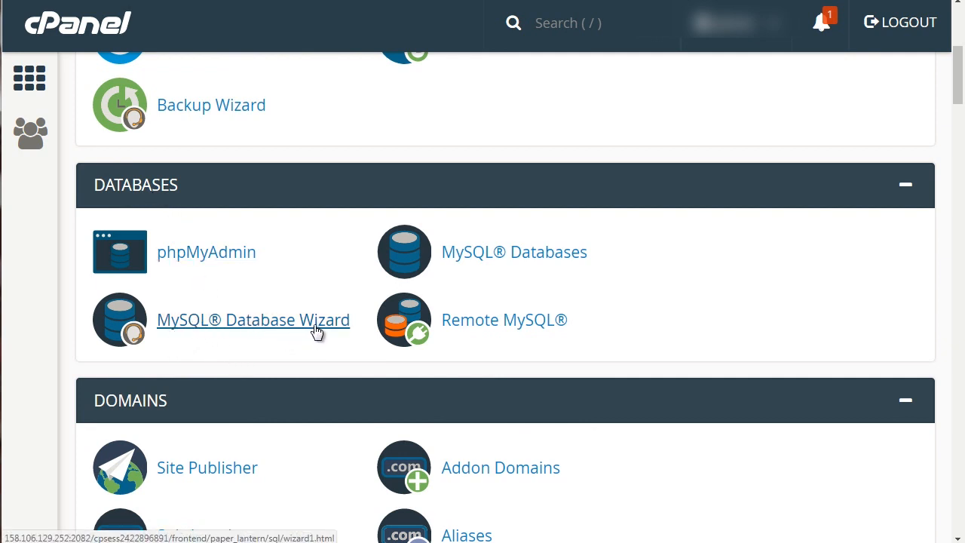
Start the MySQL Database Wizard and create a new database named dbbase.
click(210, 324)
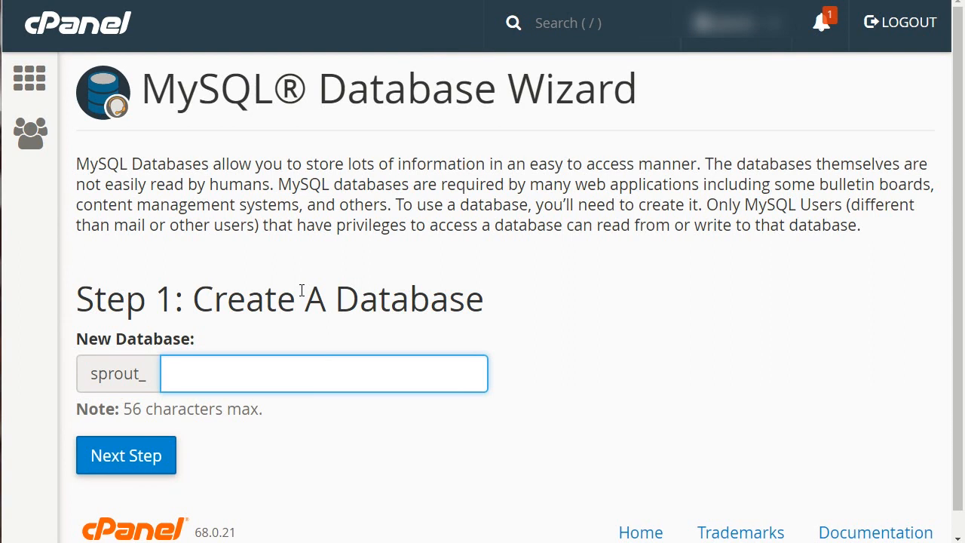
drag(91, 375, 147, 379)
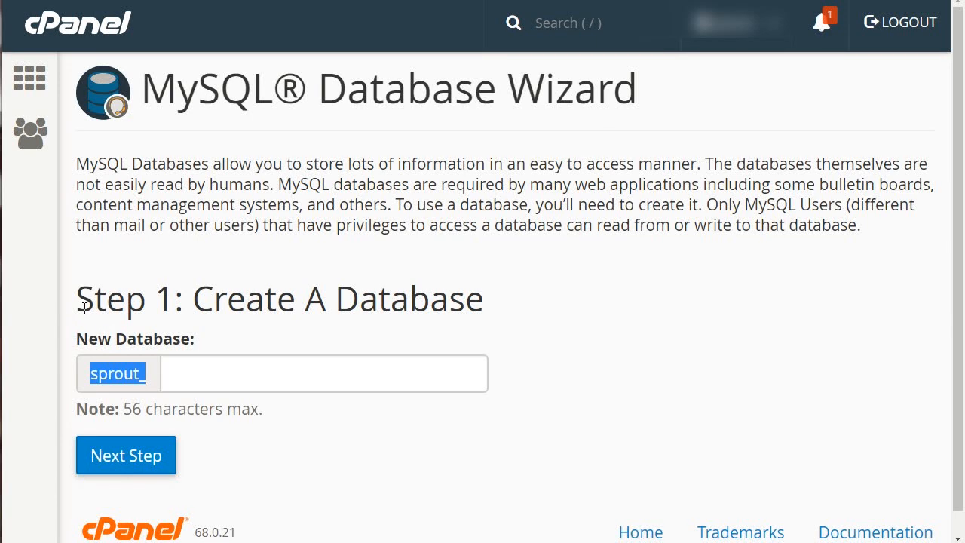
click(103, 367)
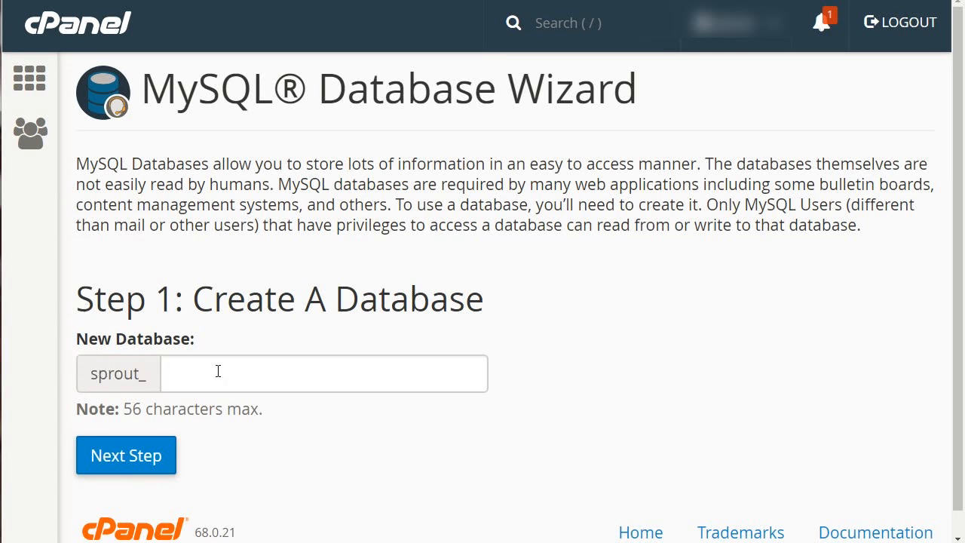
click(218, 370)
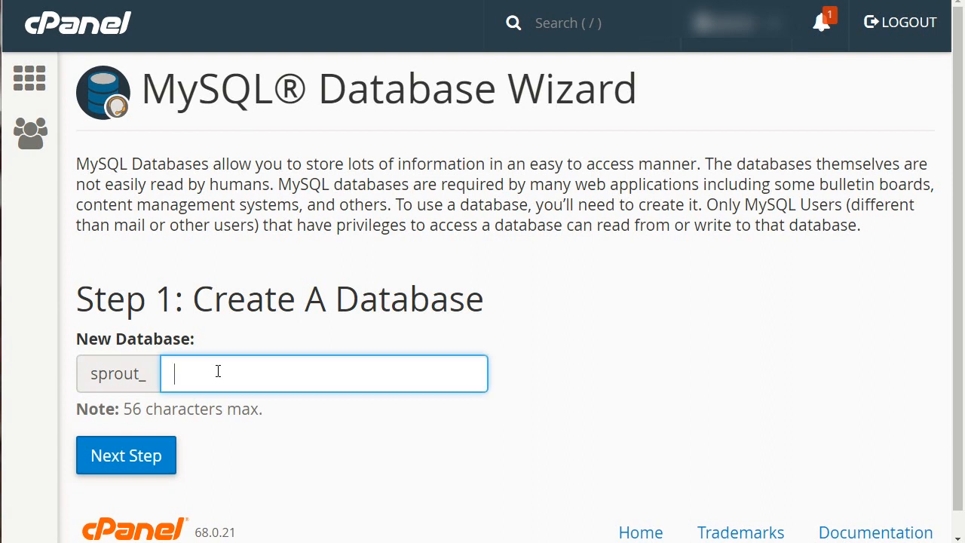
text(dbbase)
click(278, 309)
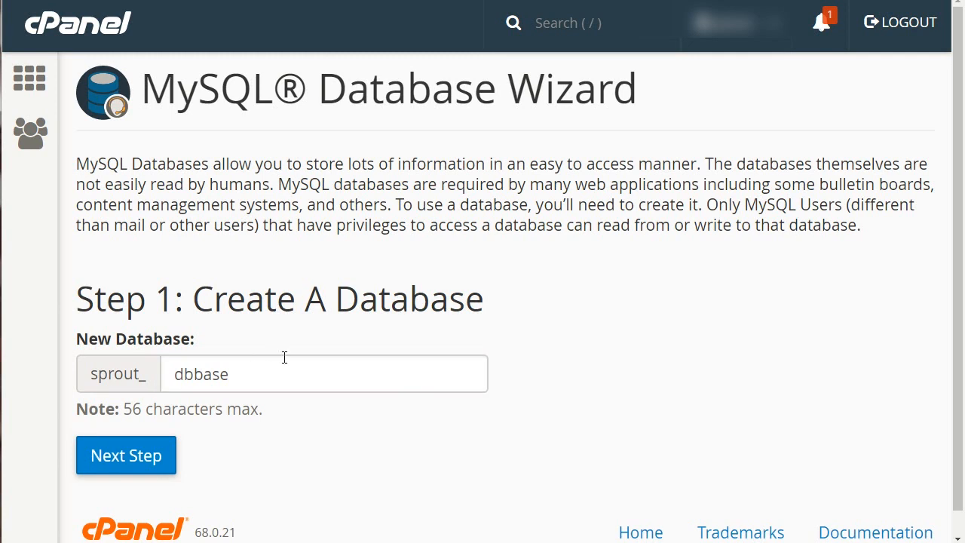
click(149, 467)
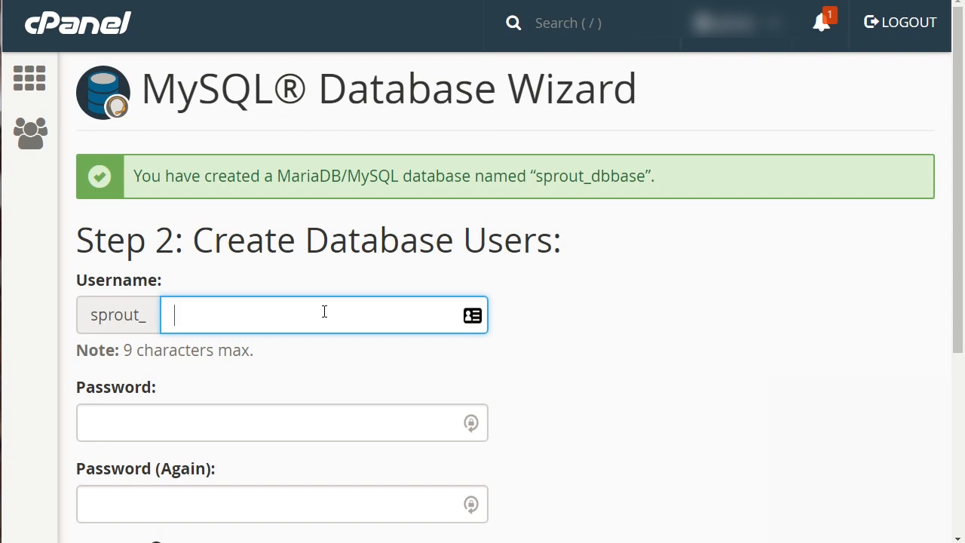
Enter user1 as the new database user's username.
text(user1)
key(Tab)
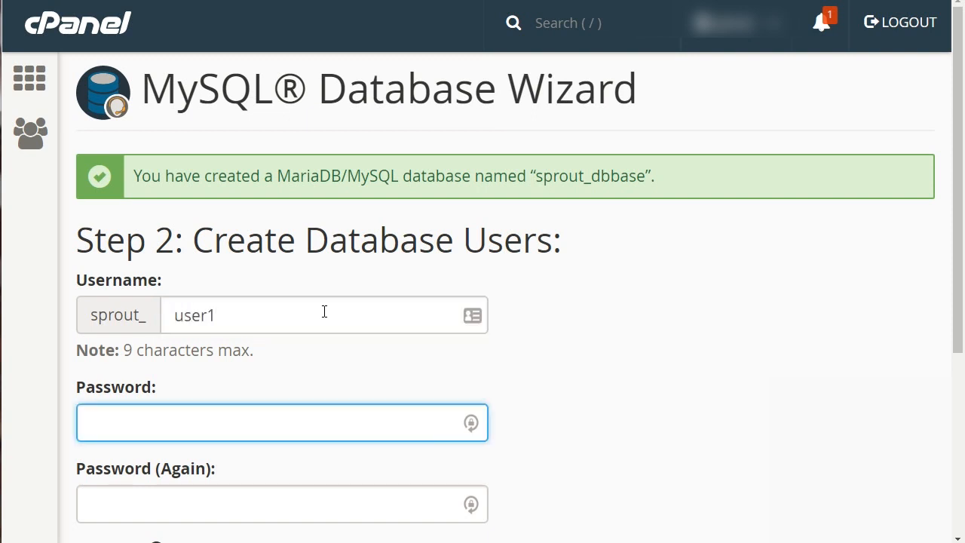
scroll(324, 311, down, 2)
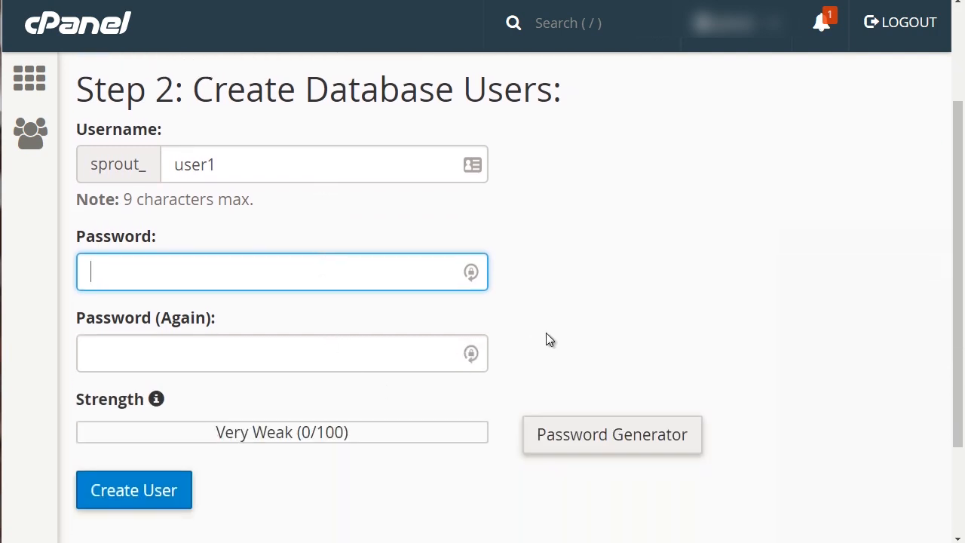
Generate a strong password with the Password Generator, use it for the user, and create the user.
click(617, 443)
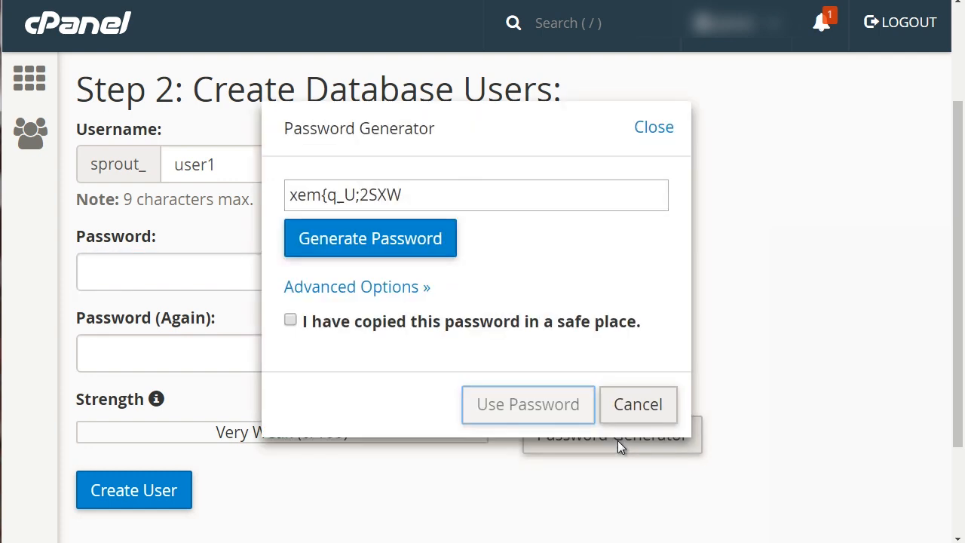
drag(429, 194, 286, 194)
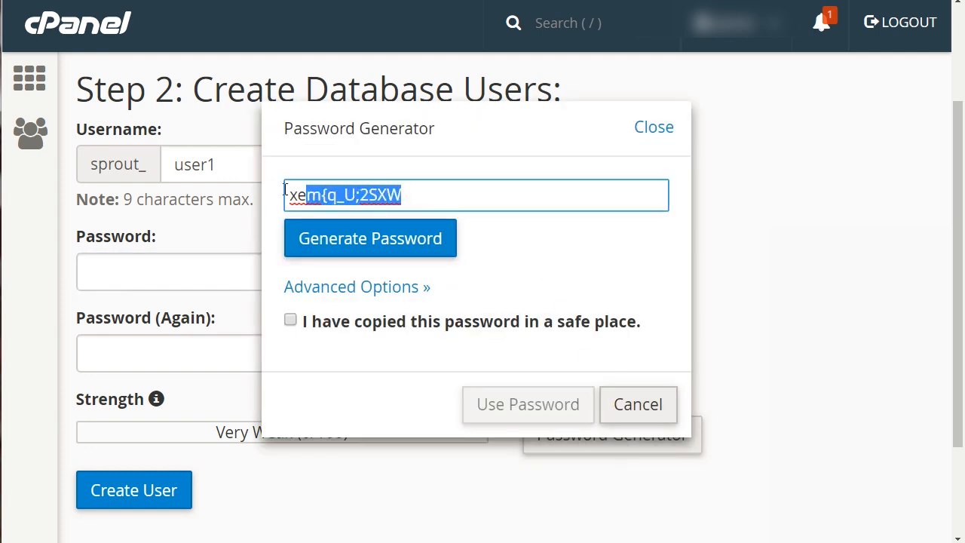
click(365, 251)
click(366, 250)
click(365, 251)
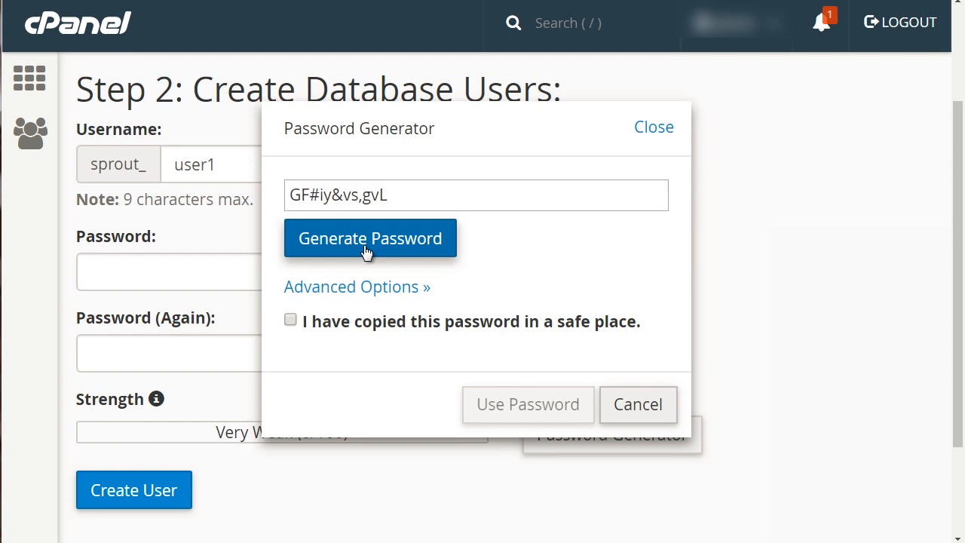
click(365, 251)
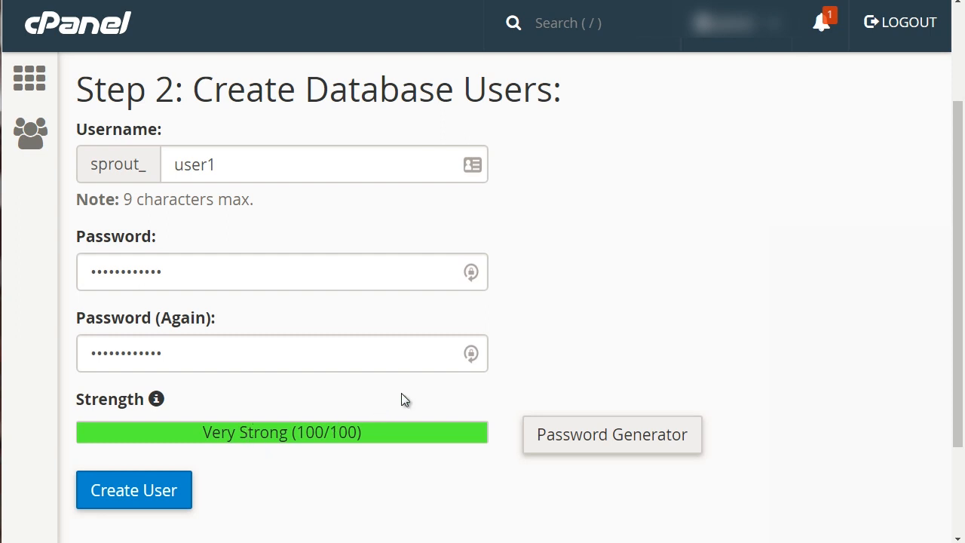
scroll(384, 381, down, 2)
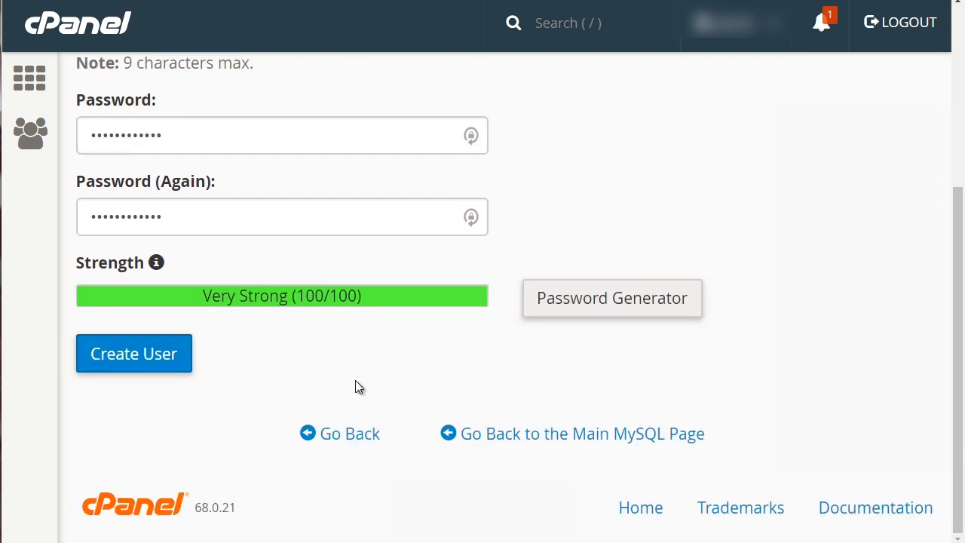
click(167, 360)
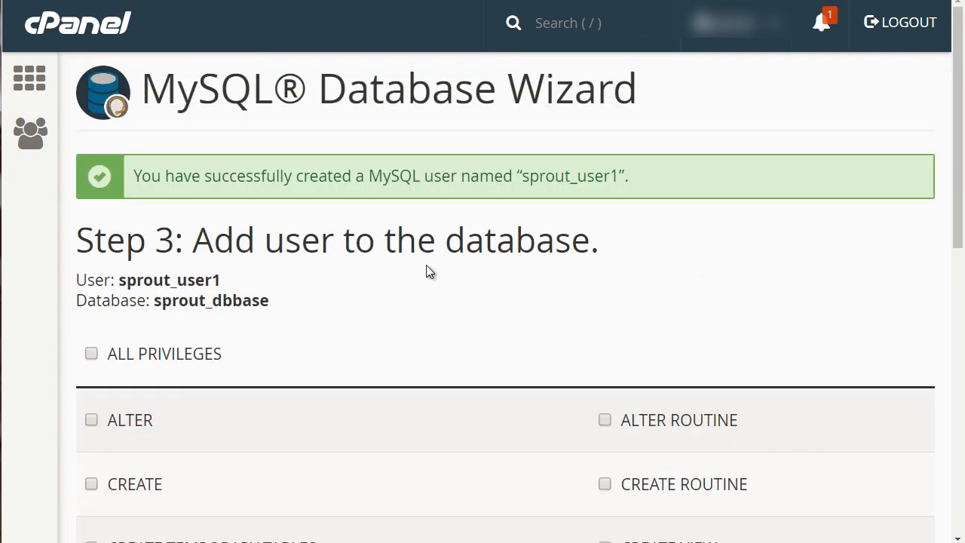
Grant the user ALL PRIVILEGES on the database and continue to the final wizard step.
scroll(426, 265, down, 2)
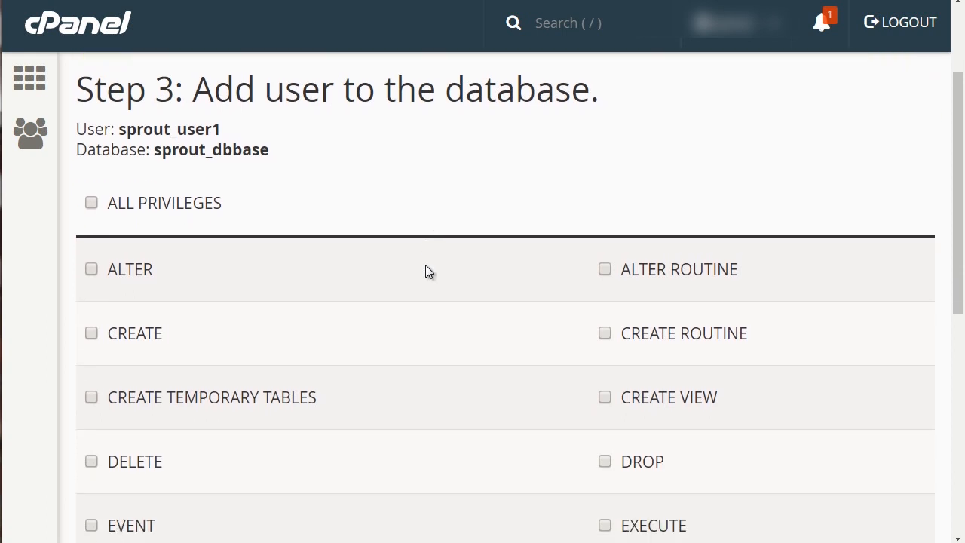
scroll(425, 270, down, 1)
click(91, 130)
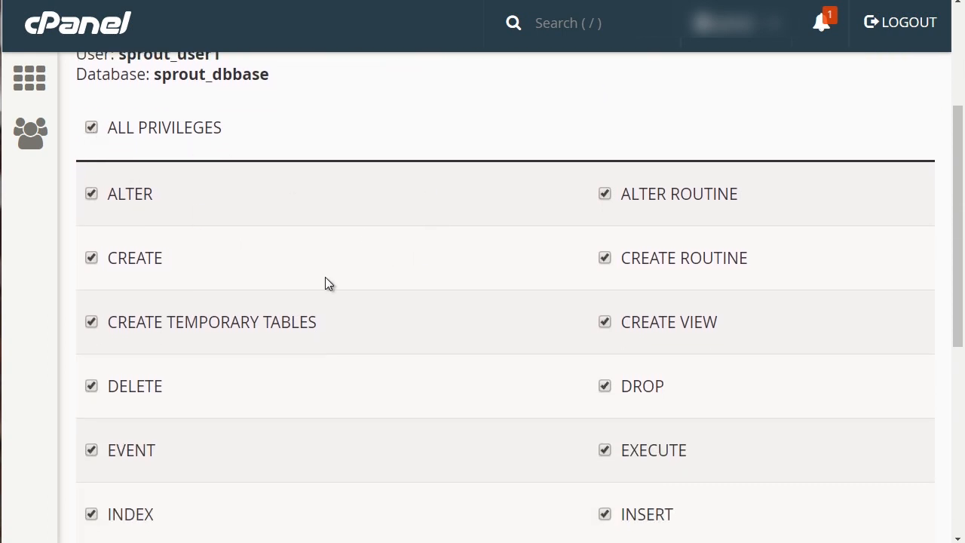
scroll(437, 344, down, 4)
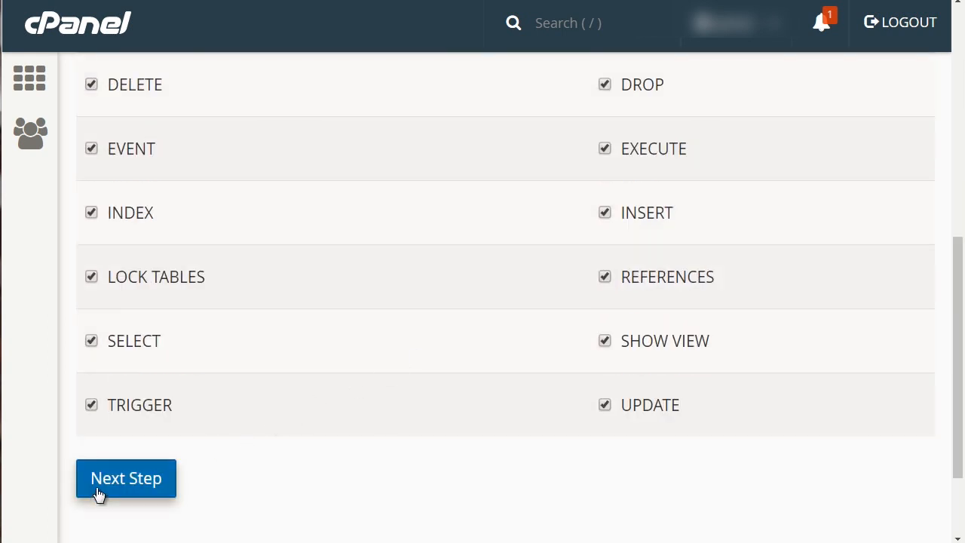
click(134, 475)
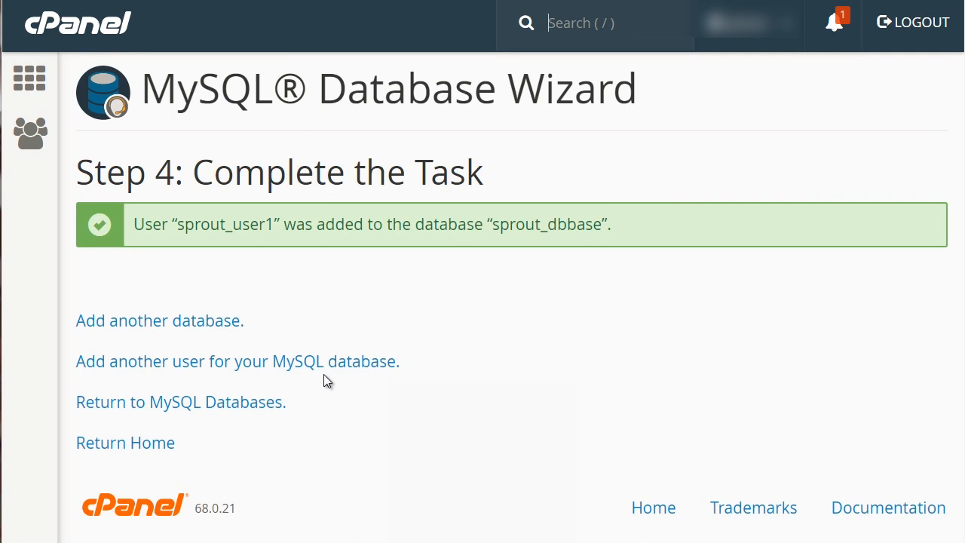
Open Notepad from the Start menu and position its window over the browser.
click(0, 542)
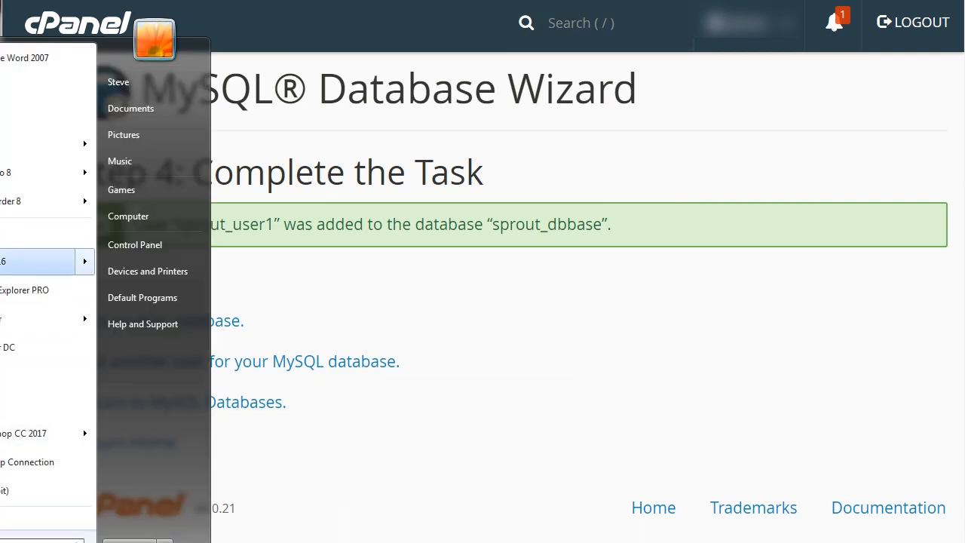
click(3, 123)
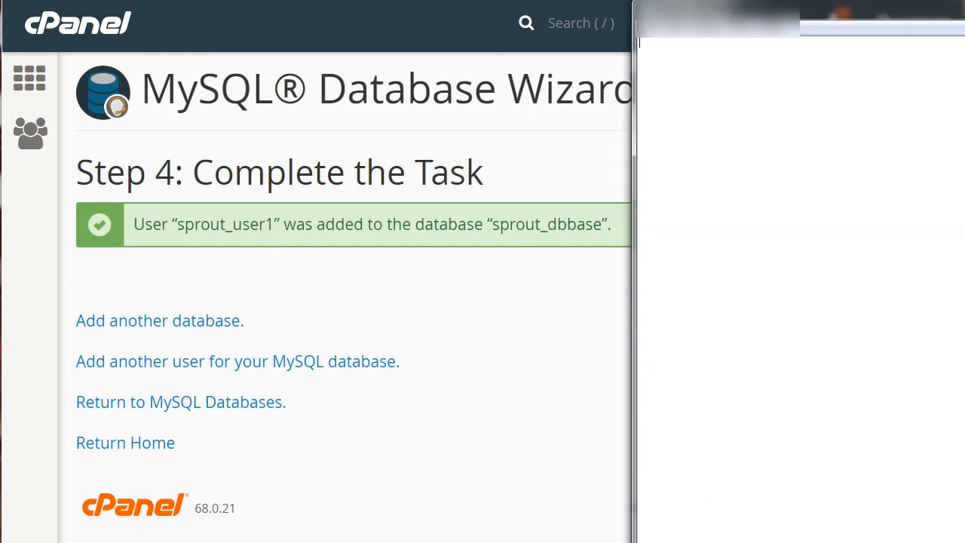
drag(377, 135, 408, 318)
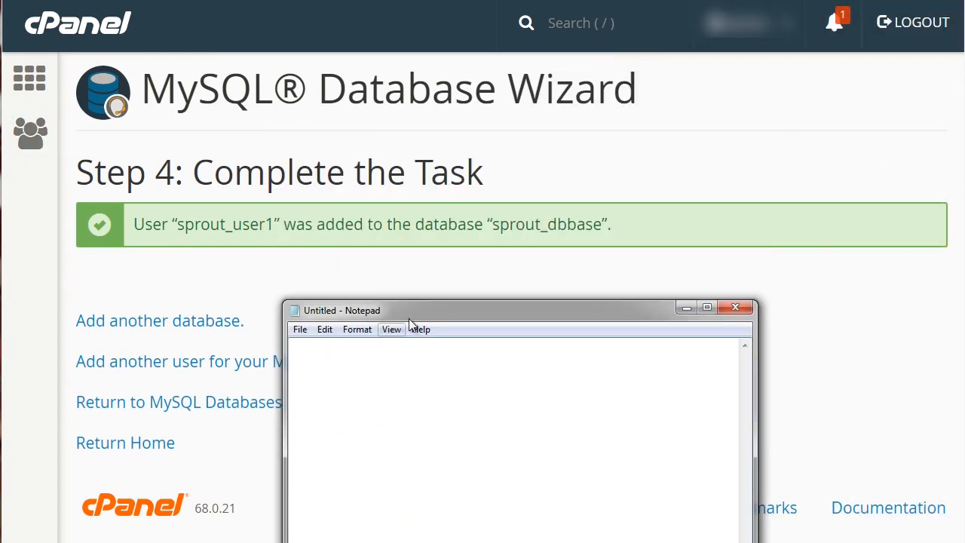
Copy the database name sprout_dbbase and paste it into Notepad as db = sprout_dbbase.
click(236, 227)
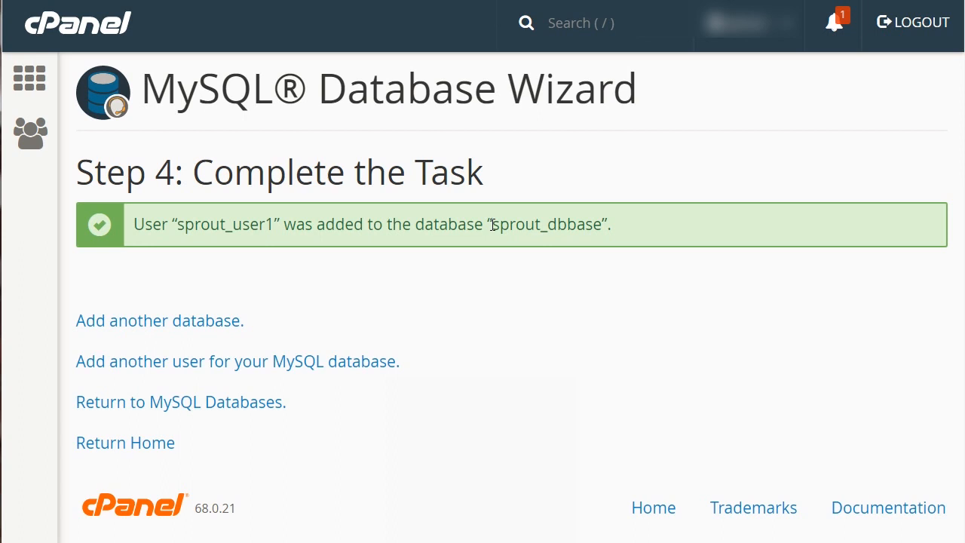
drag(494, 224, 603, 225)
key(ctrl+c)
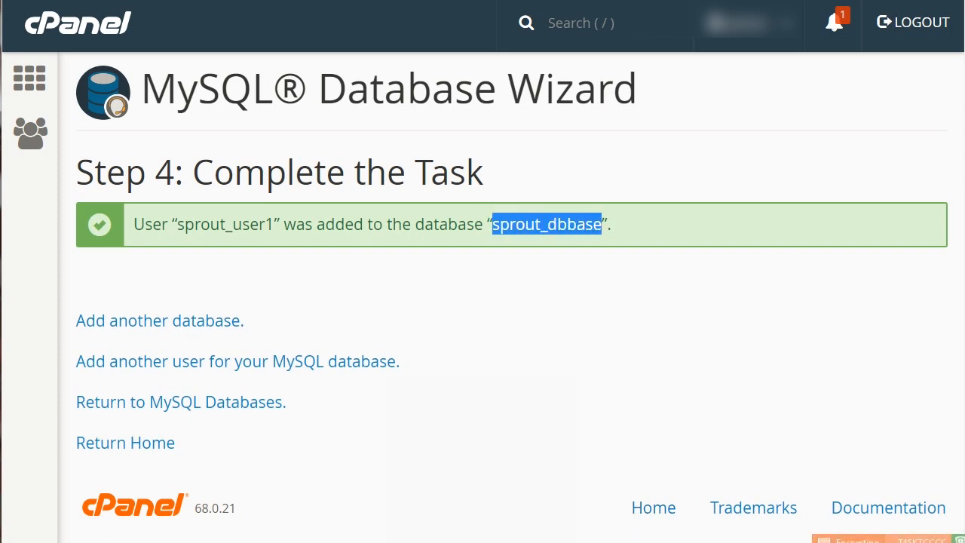
click(637, 542)
text(db=)
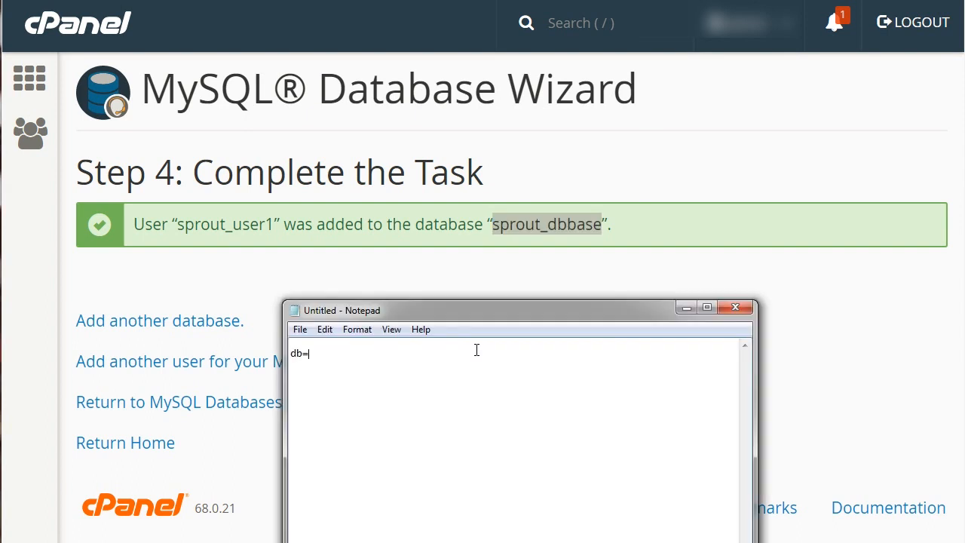
key(BackSpace)
text(=)
key(ctrl+v)
Copy the username sprout_user1 and add it to Notepad on a new line as user = sprout_user1.
drag(274, 224, 178, 225)
key(ctrl+c)
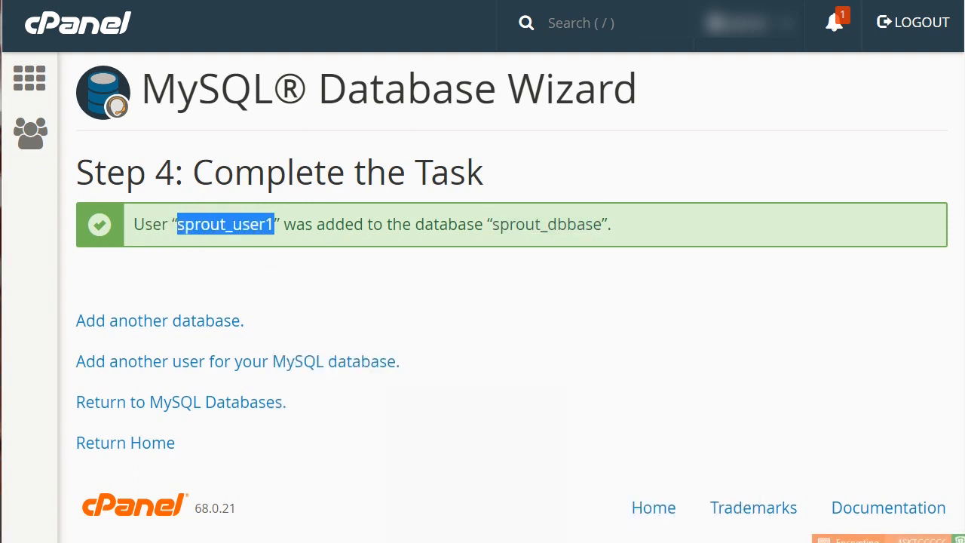
click(503, 542)
text(user =)
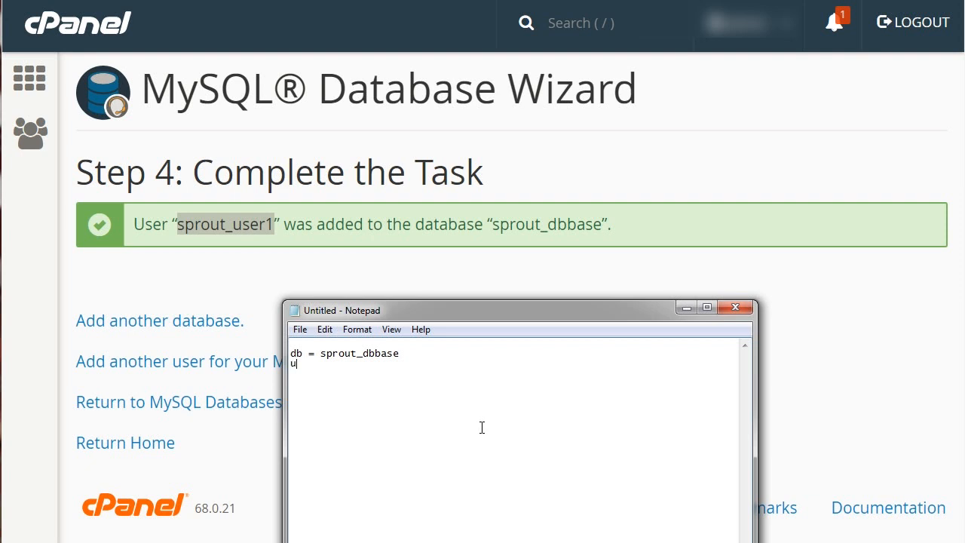
key(ctrl+v)
Return to the MySQL Databases page and review the current databases list.
click(567, 255)
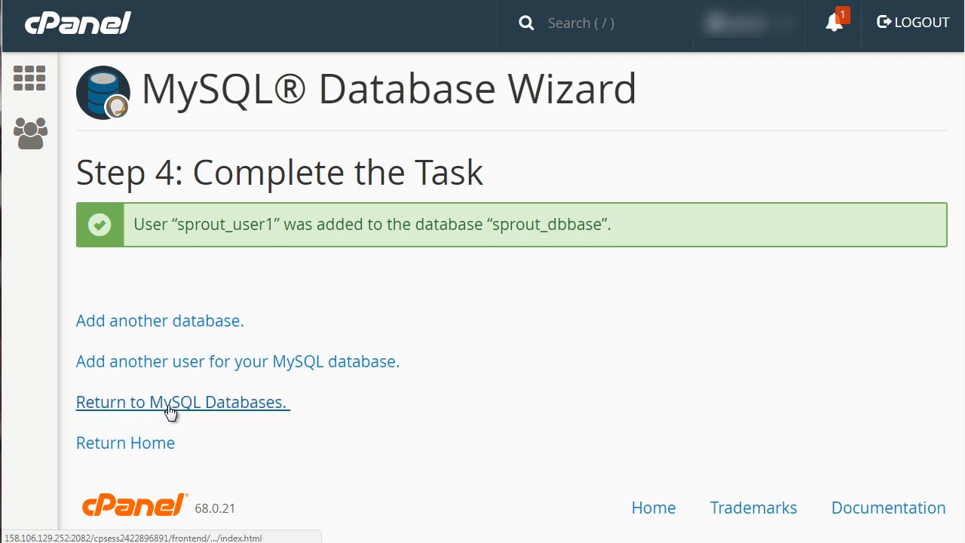
click(211, 407)
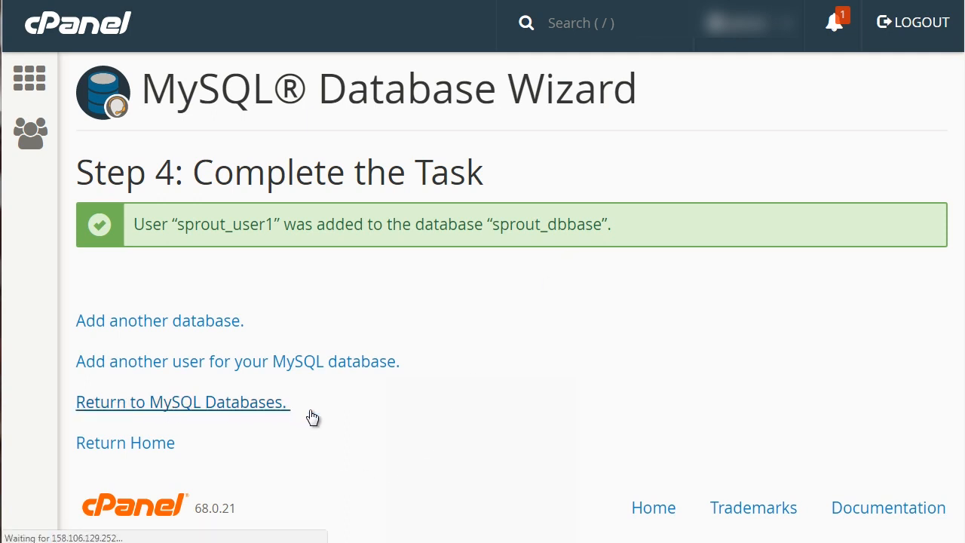
scroll(841, 268, down, 5)
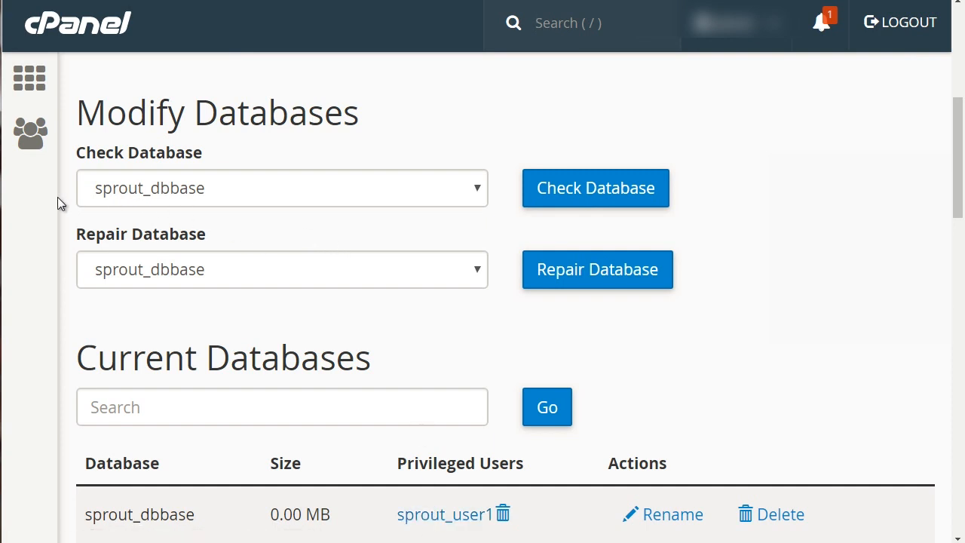
scroll(58, 196, up, 3)
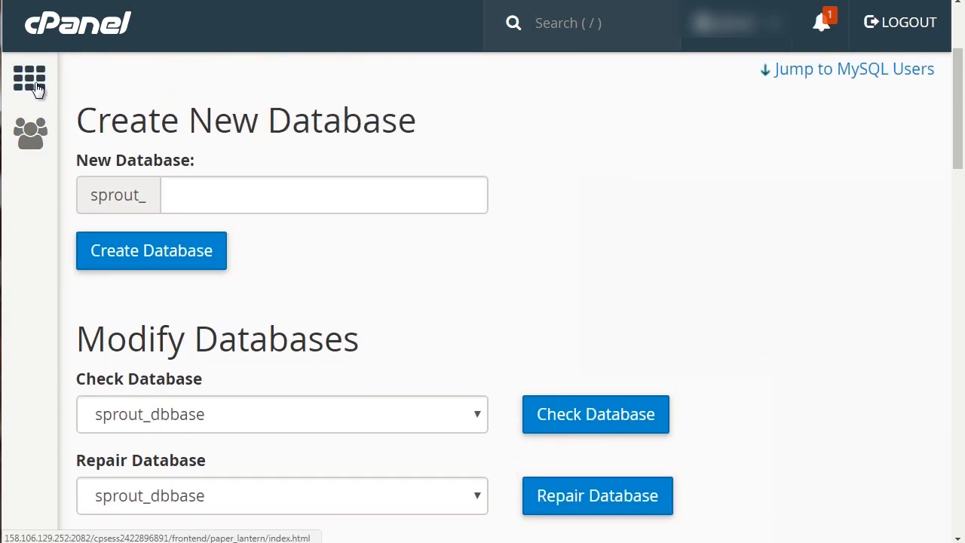
Go to the cPanel home, open phpMyAdmin, and open the sprout_wrdp1 database to view its tables.
click(62, 29)
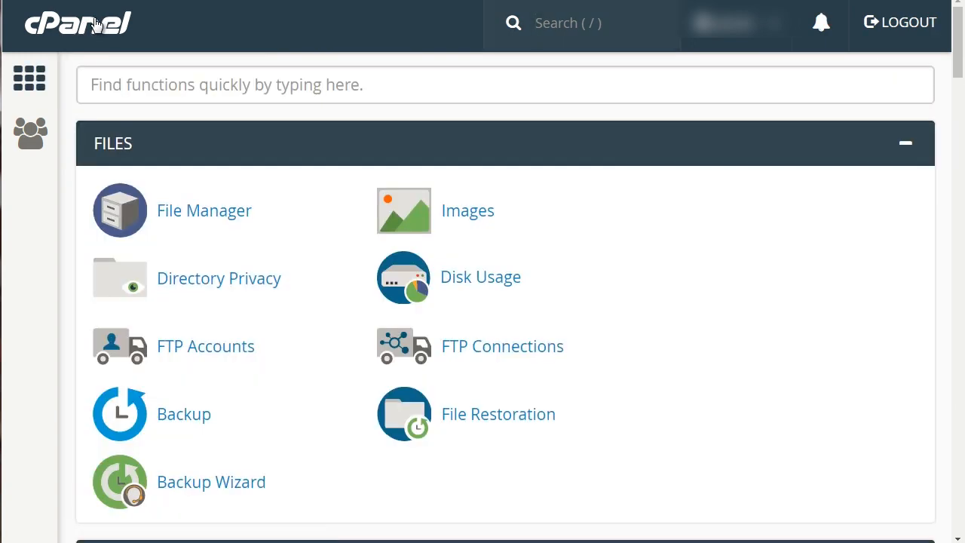
scroll(60, 206, down, 6)
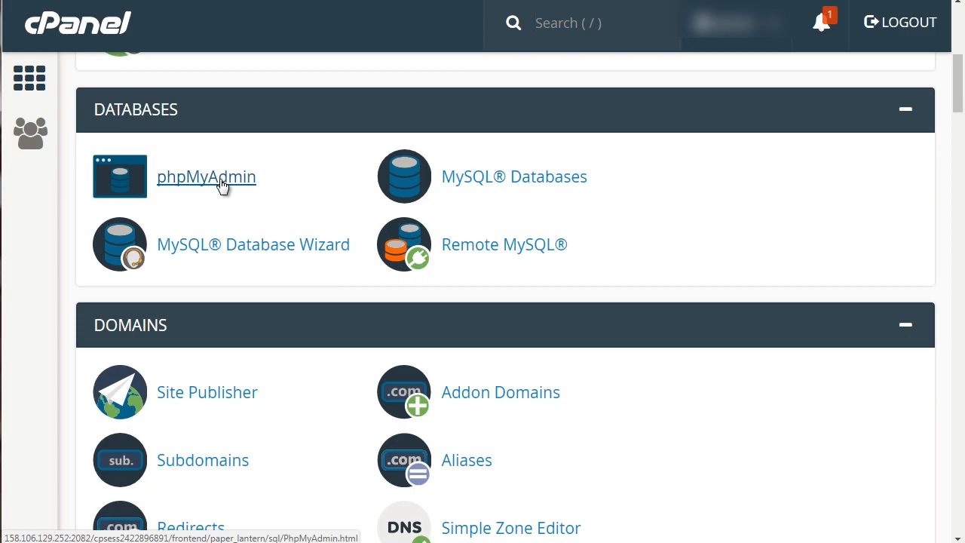
click(221, 185)
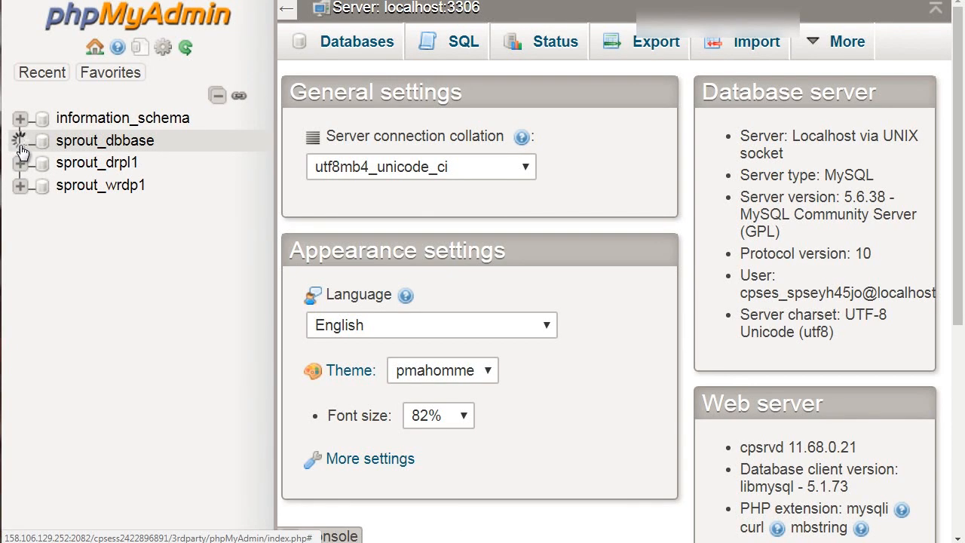
click(85, 149)
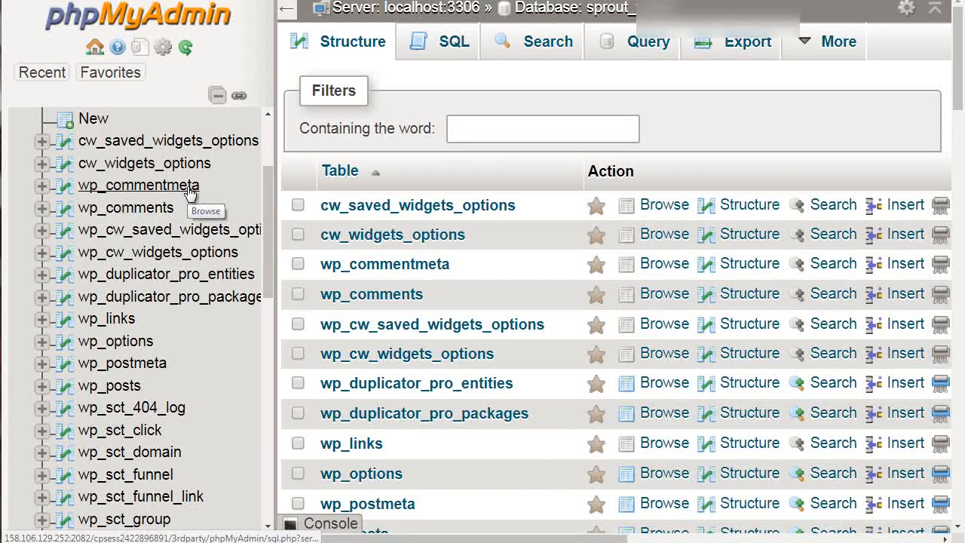
scroll(190, 195, down, 1)
scroll(186, 186, up, 2)
scroll(186, 186, down, 1)
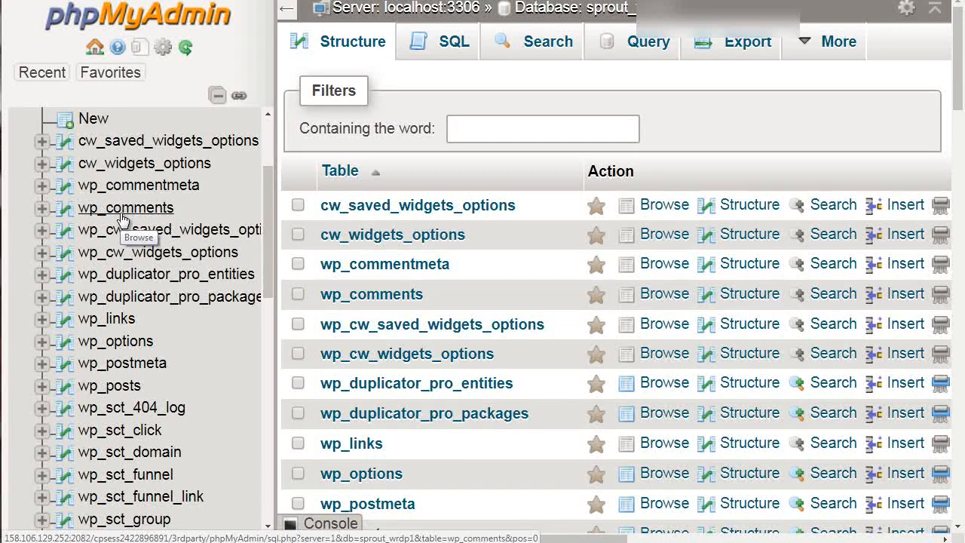
Browse the wp_comments table's rows and scan through the rest of the sprout_wrdp1 database's table list.
scroll(122, 218, down, 3)
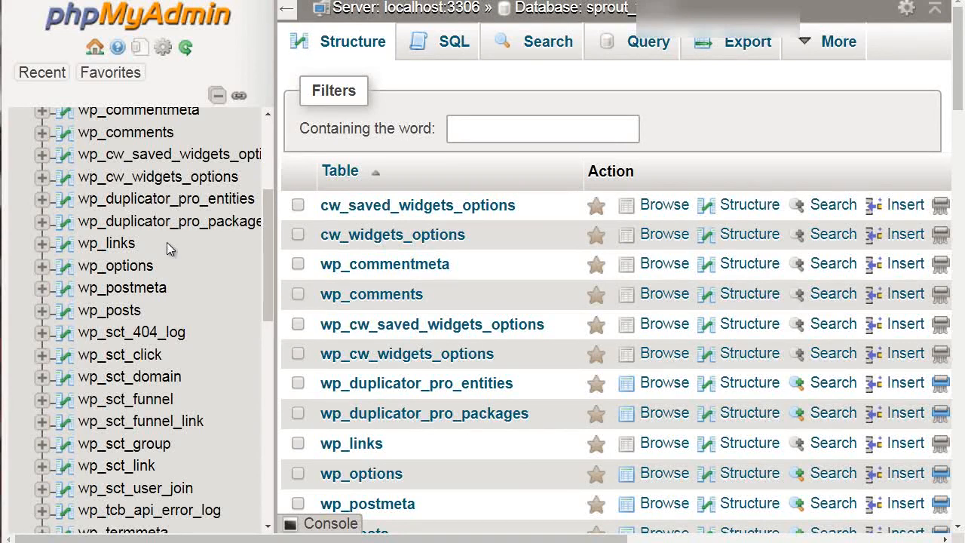
click(126, 134)
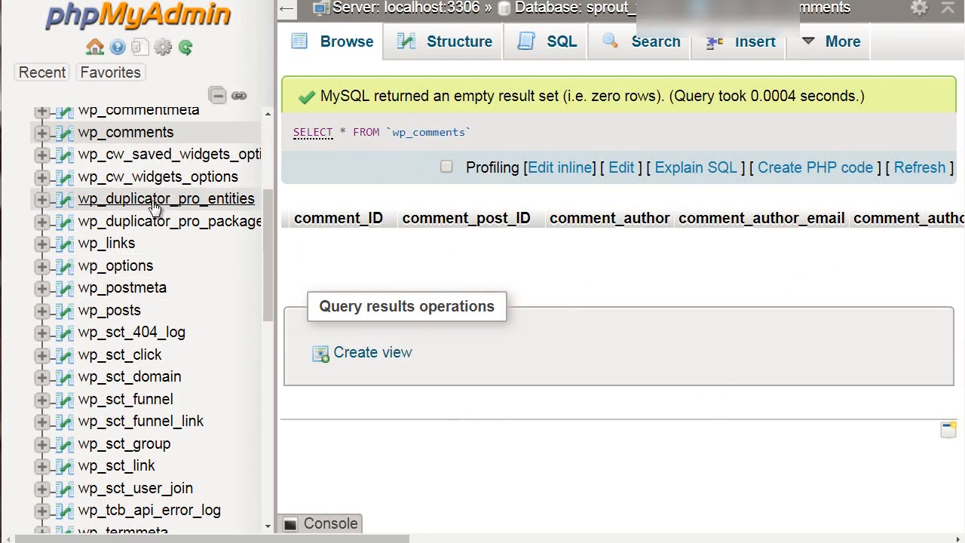
scroll(155, 203, up, 1)
scroll(154, 208, down, 1)
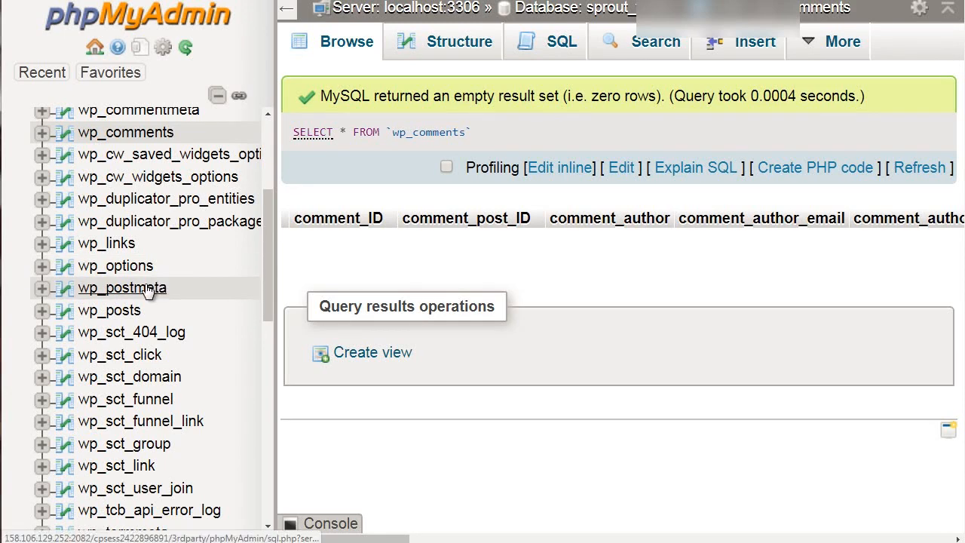
scroll(154, 289, up, 5)
scroll(147, 291, down, 10)
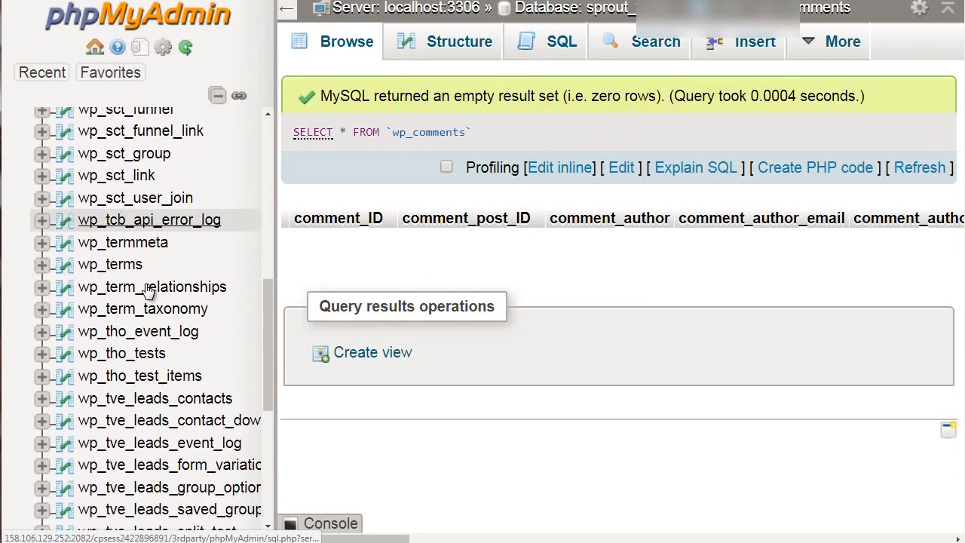
scroll(147, 291, down, 5)
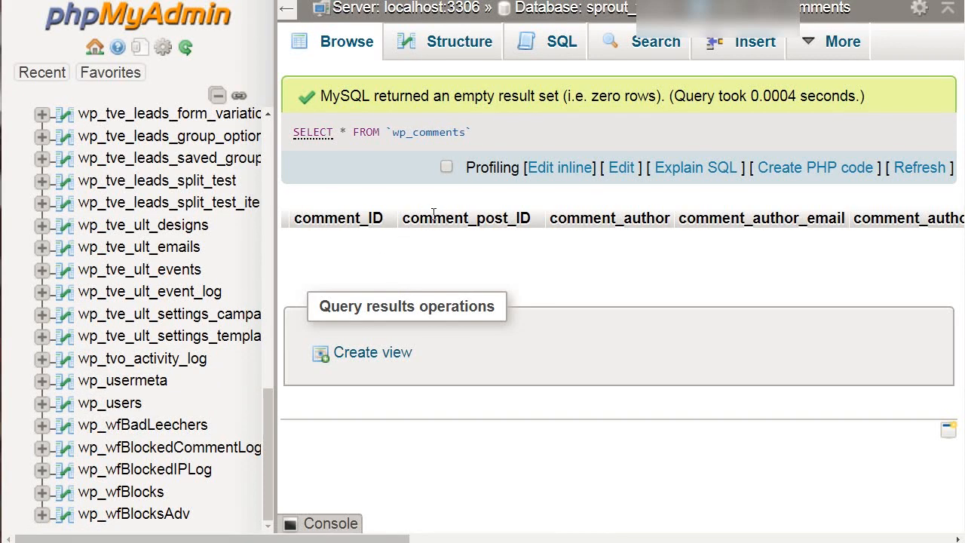
scroll(180, 284, up, 3)
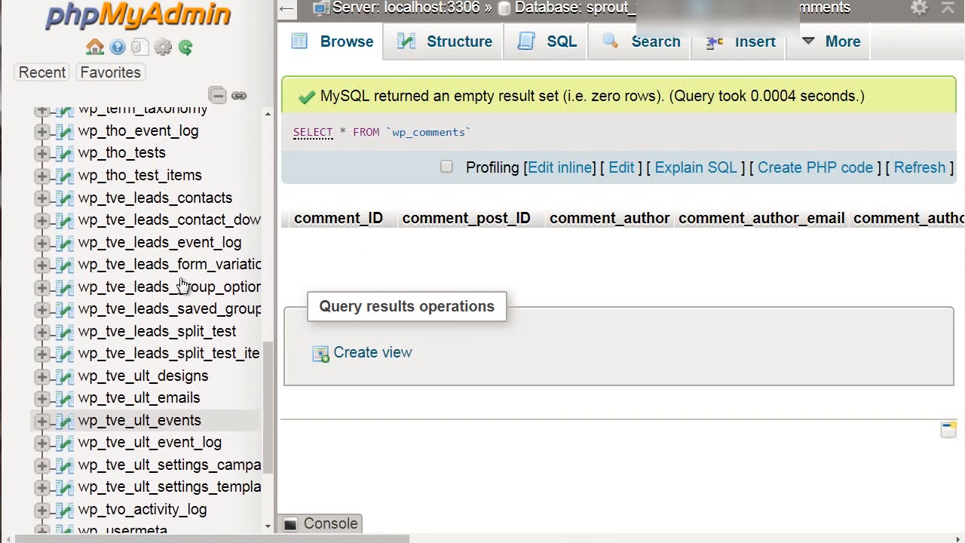